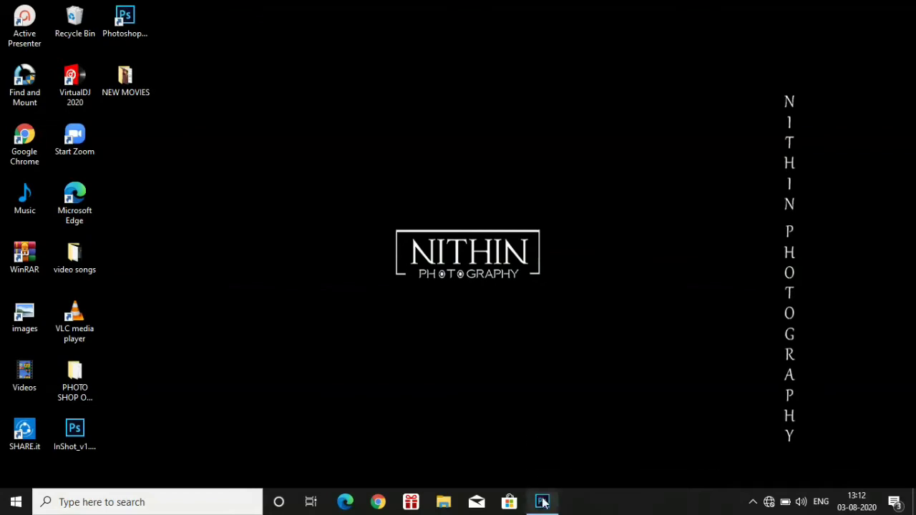
Step: Bring the Photoshop window showing IMG_9074.JPG to the front from the taskbar
click(544, 503)
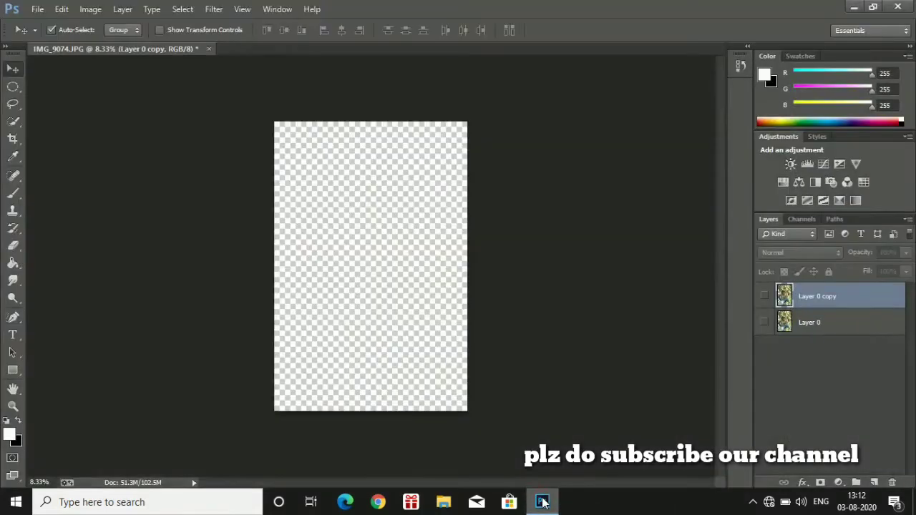
Step: Unhide Layer 0 copy and apply Imagenomic Portraiture with the Smoothing: High preset
click(765, 296)
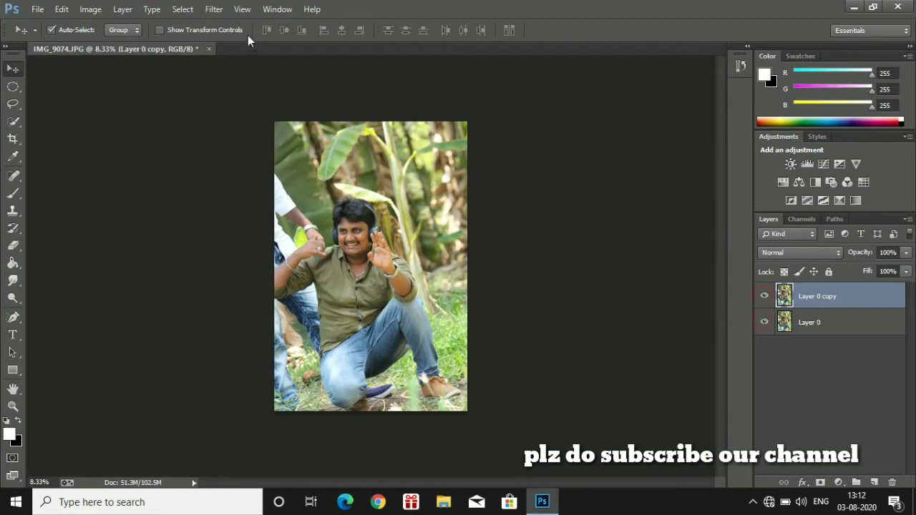
click(214, 8)
mouse_move(236, 279)
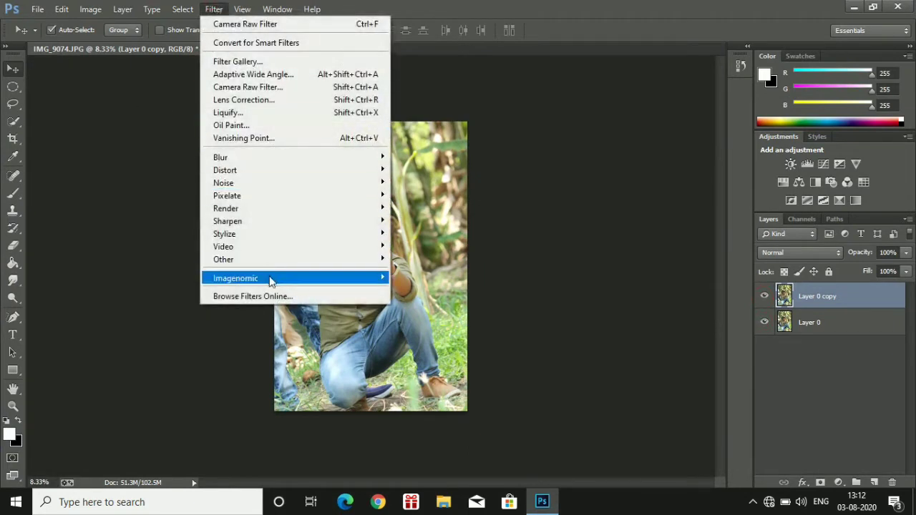
click(421, 277)
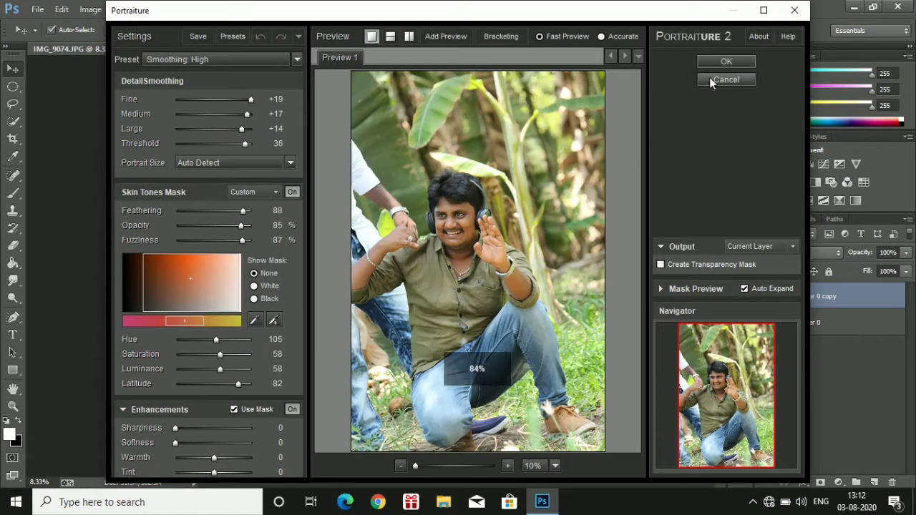
click(720, 62)
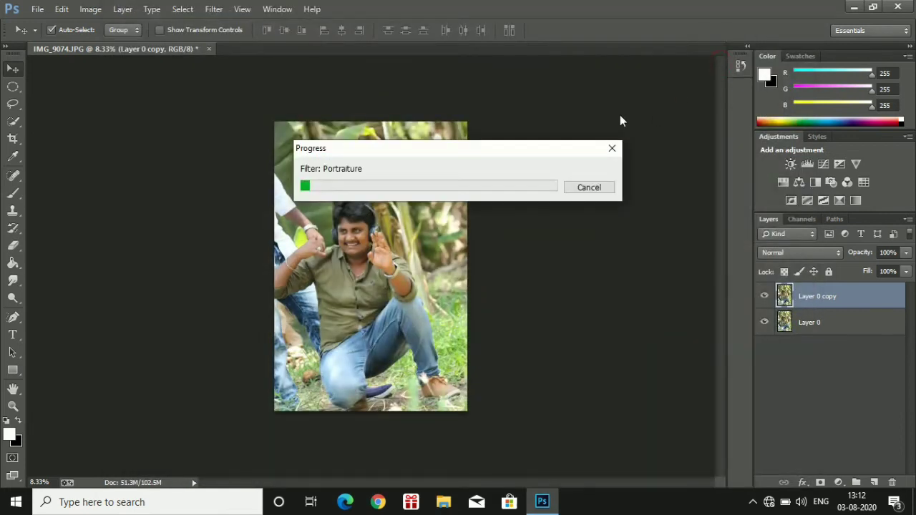
drag(524, 151, 711, 106)
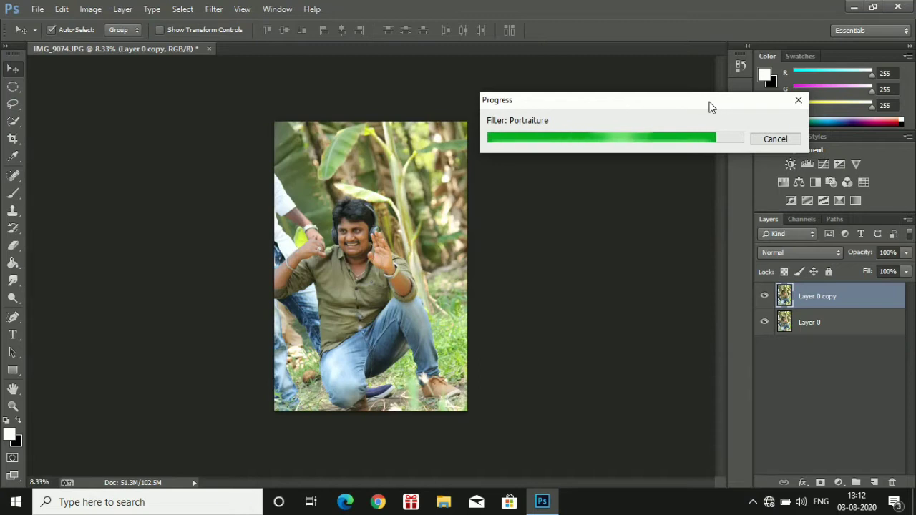
Step: Zoom in on the face to inspect the smoothing, then fit the photo to the screen
click(13, 406)
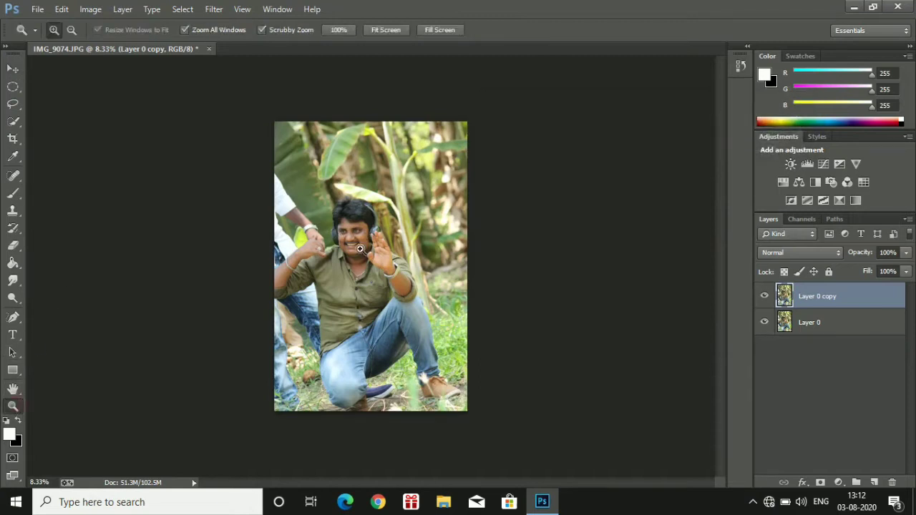
mouse_move(360, 250)
mouse_down()
mouse_move(510, 306)
mouse_move(356, 36)
mouse_up()
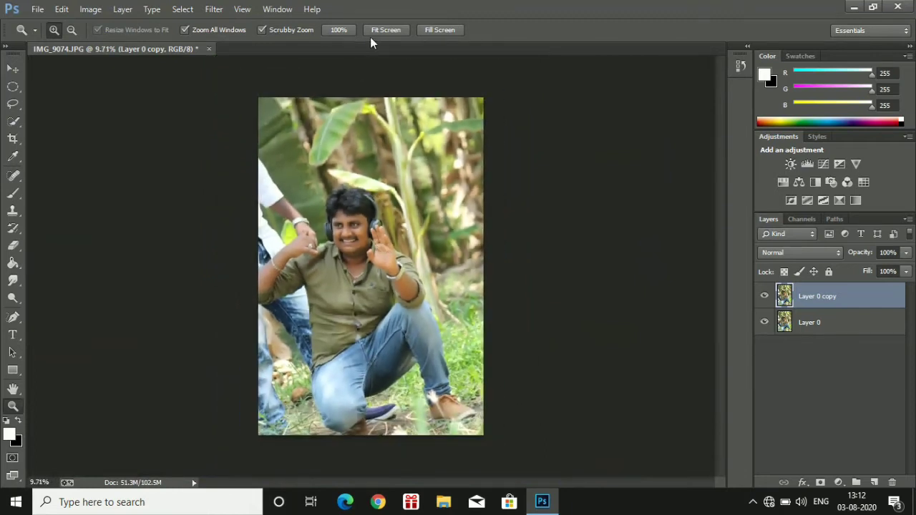
click(372, 33)
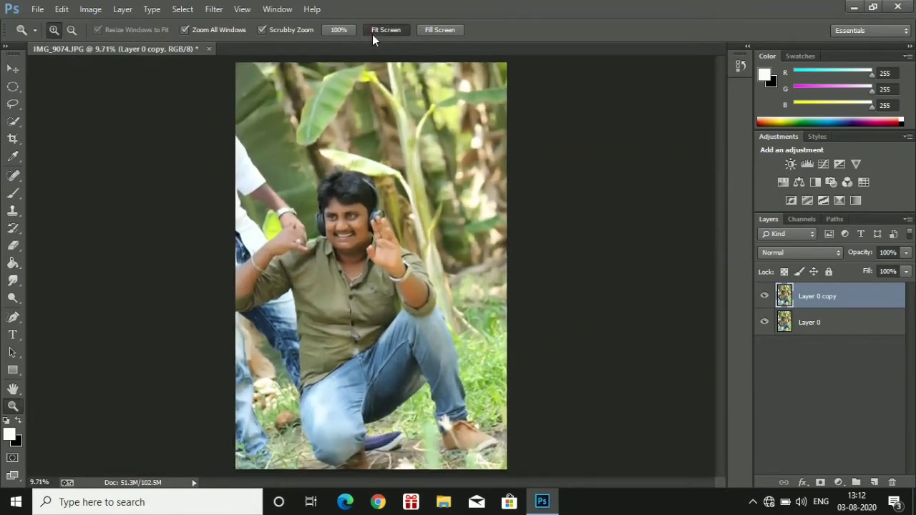
click(212, 10)
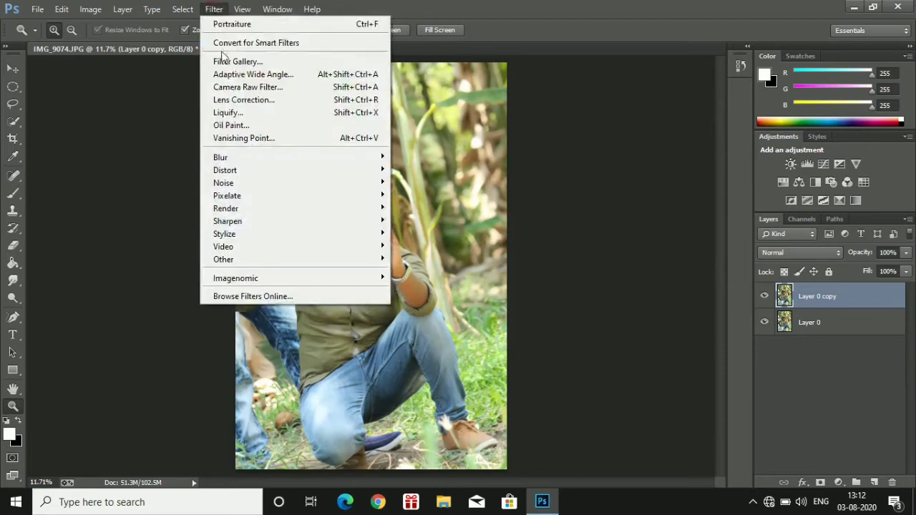
Step: Open the Camera Raw Filter and apply the Tapash editz presets (2) preset
click(243, 88)
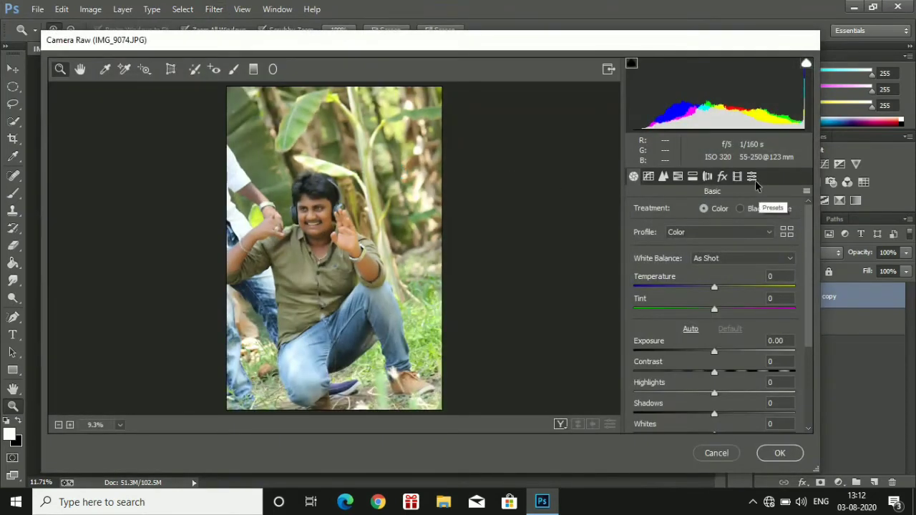
click(752, 177)
click(732, 319)
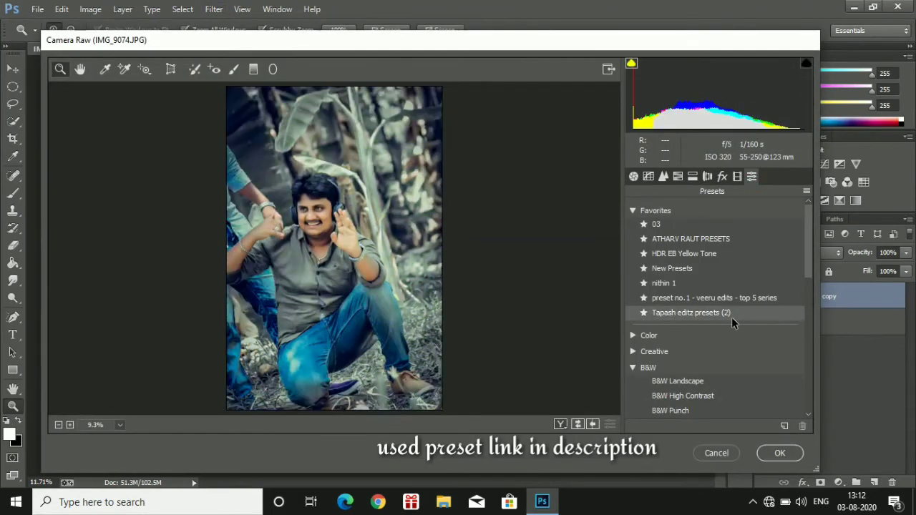
click(680, 178)
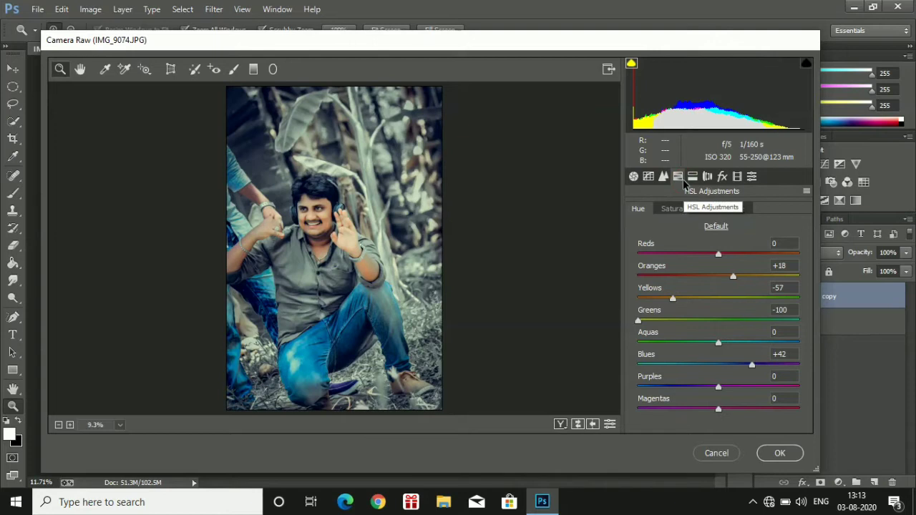
Step: In HSL Saturation, lower Yellows and Greens and raise Aquas to +100
click(678, 209)
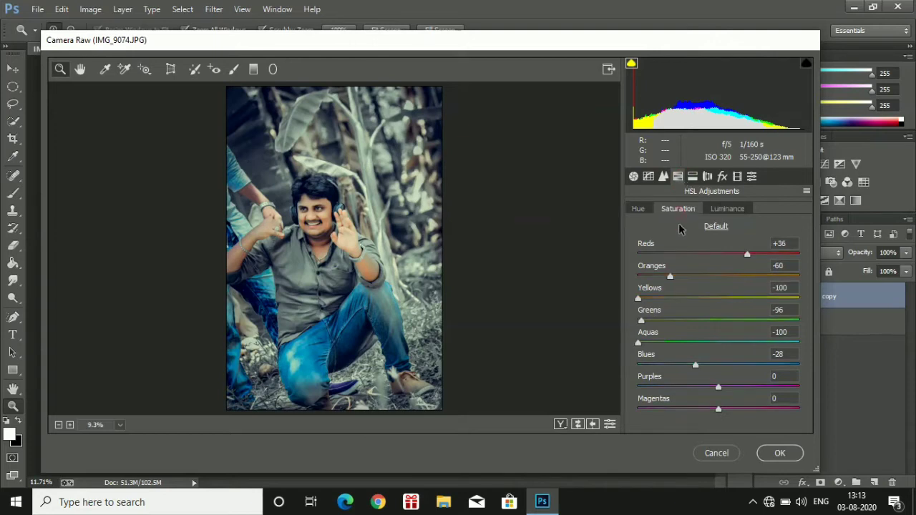
drag(663, 298, 707, 300)
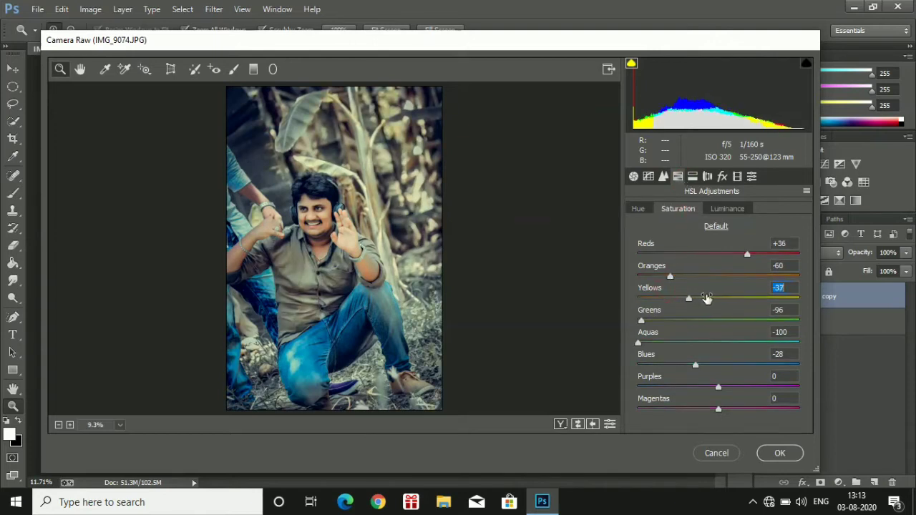
mouse_move(668, 319)
mouse_down()
mouse_move(748, 321)
mouse_move(624, 344)
mouse_up()
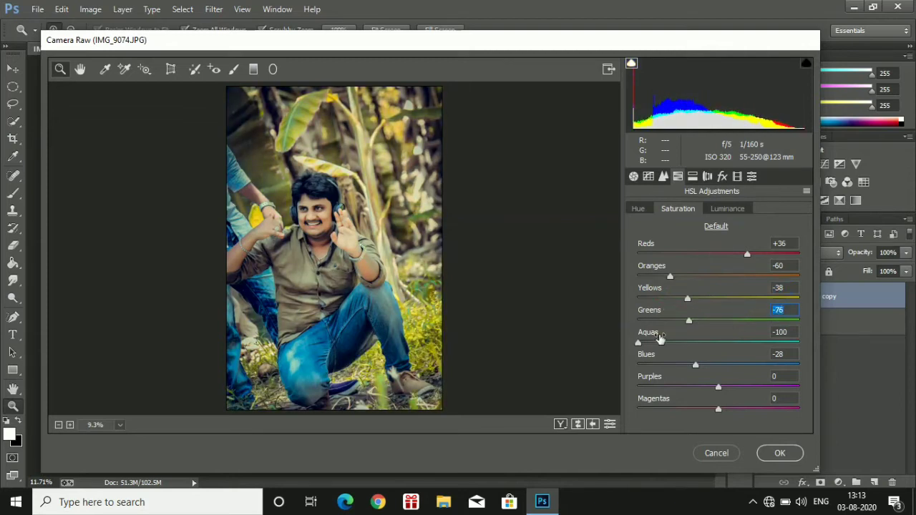
text(-6)
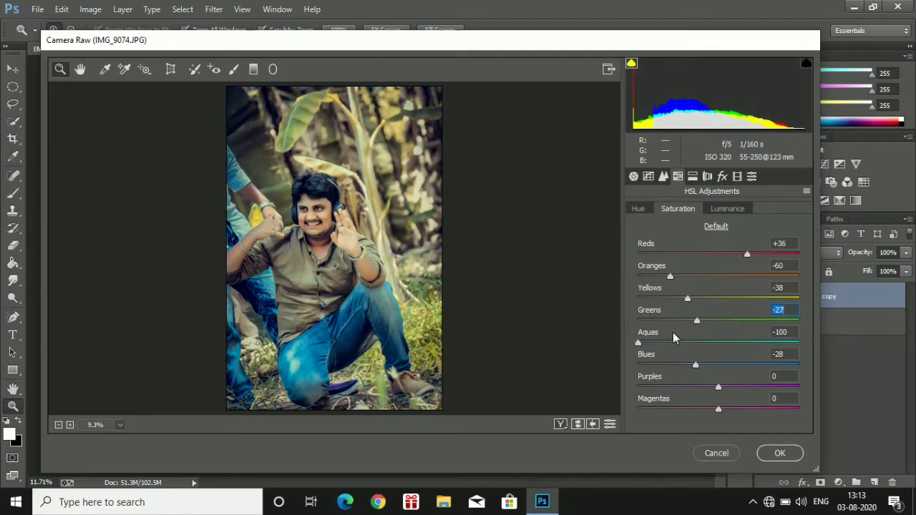
text(-5)
drag(667, 342, 847, 351)
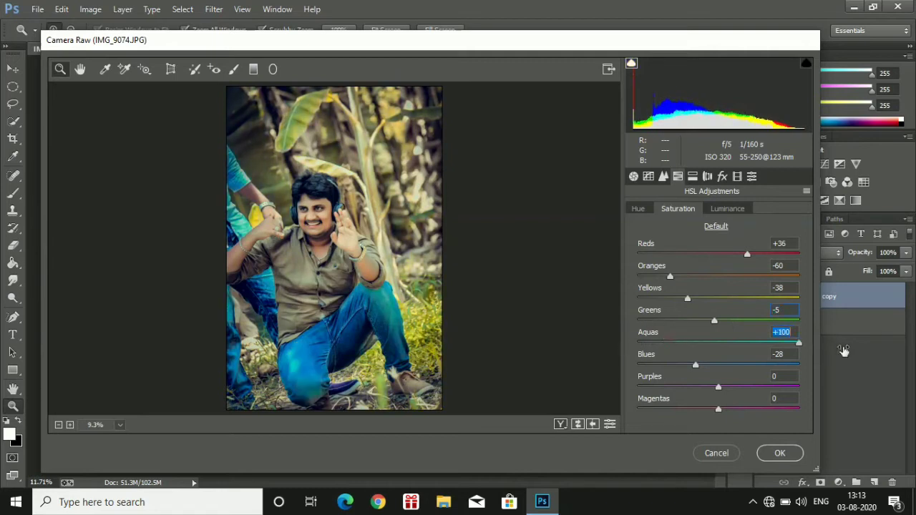
Step: Shift Aquas hue to -7, then set Reds saturation +6 and Yellows -72
click(640, 210)
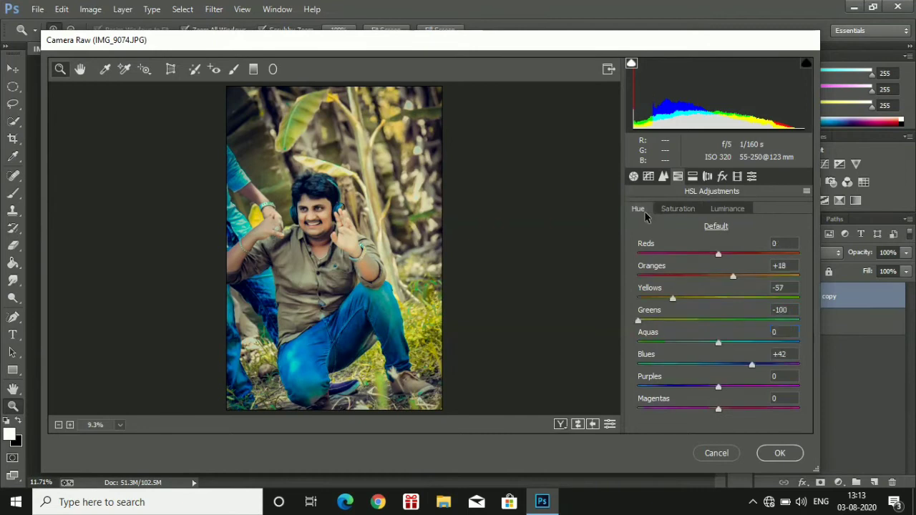
mouse_move(718, 343)
mouse_down()
mouse_move(665, 344)
mouse_move(706, 346)
mouse_up()
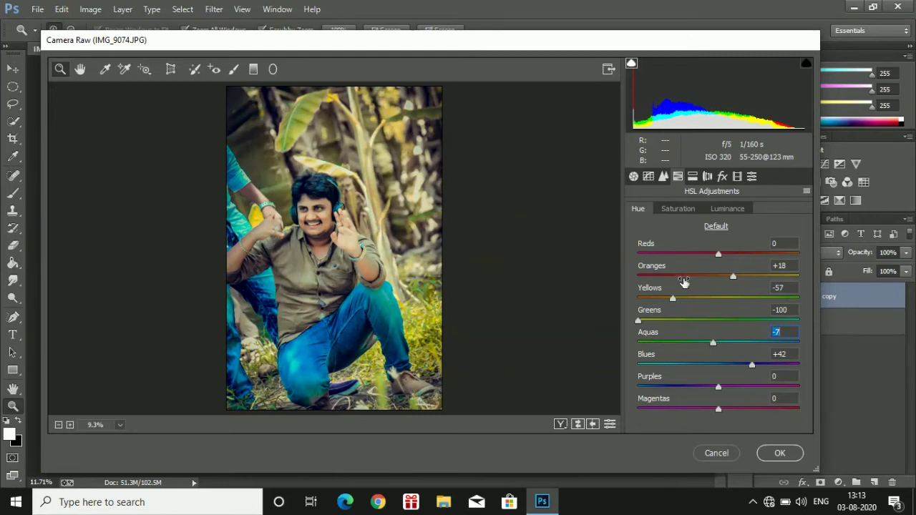
click(678, 209)
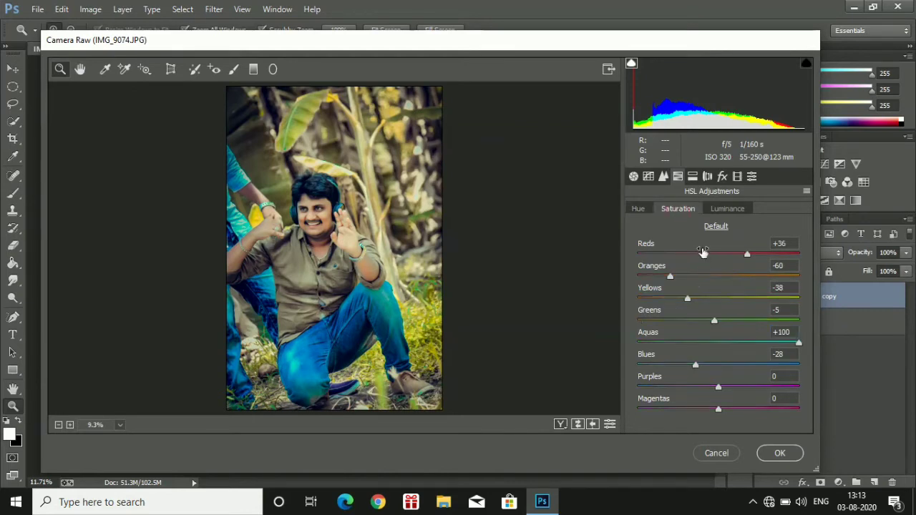
drag(702, 251, 682, 256)
mouse_move(688, 298)
mouse_down()
mouse_move(660, 299)
mouse_move(685, 322)
mouse_move(696, 318)
mouse_up()
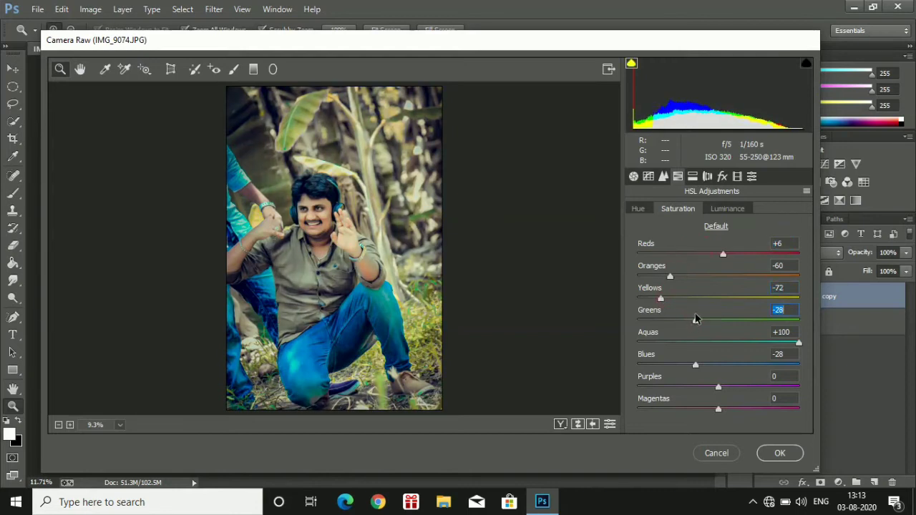
Step: Set HSL hues to Greens -28, Yellows +100, Aquas -42 and apply the Camera Raw grade
click(635, 210)
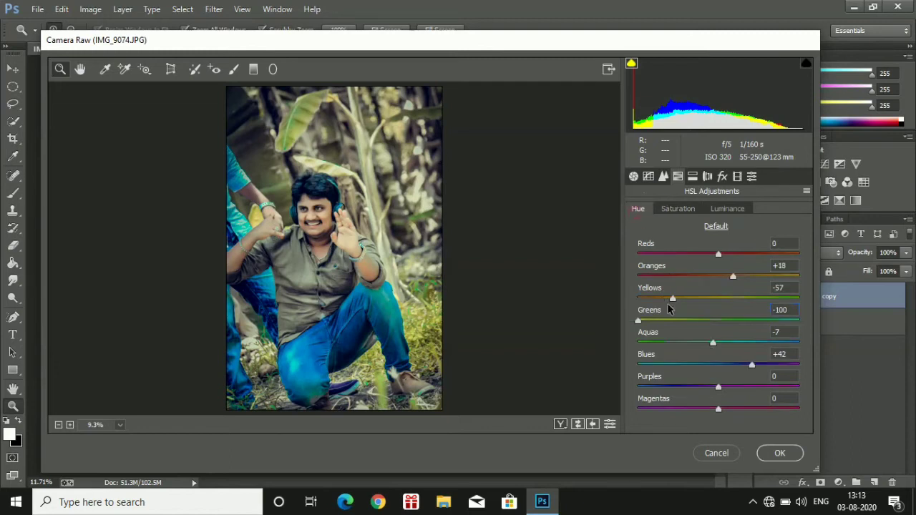
mouse_move(671, 321)
mouse_down()
mouse_move(840, 311)
mouse_move(697, 345)
mouse_up()
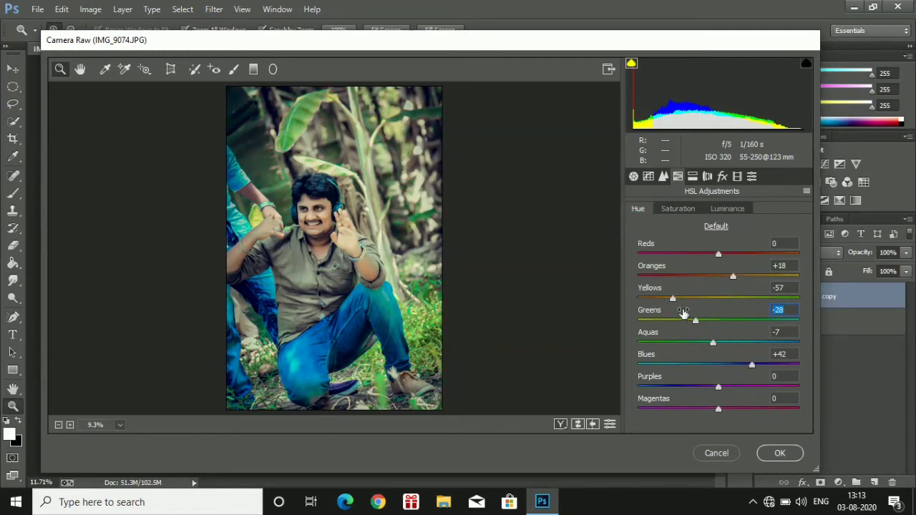
mouse_move(669, 293)
mouse_down()
mouse_move(601, 303)
mouse_move(828, 309)
mouse_up()
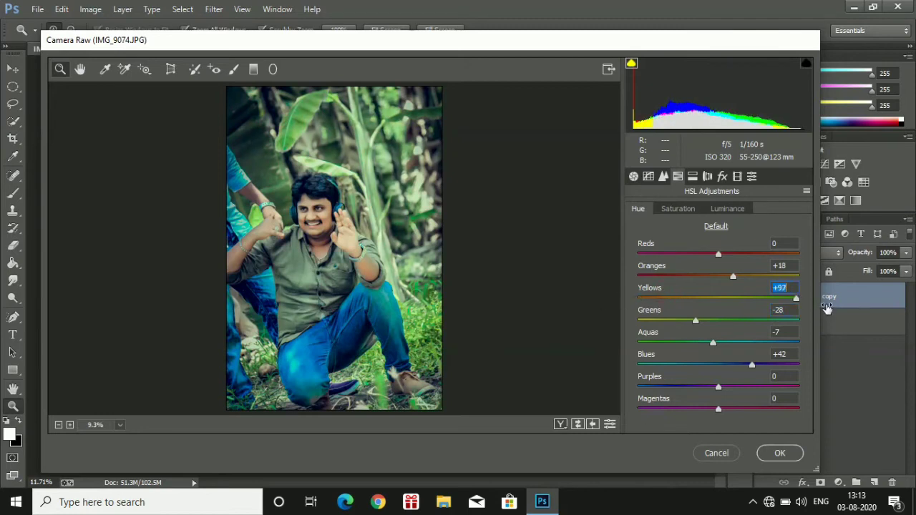
drag(826, 308, 830, 308)
mouse_move(724, 340)
mouse_down()
mouse_move(674, 345)
mouse_move(685, 343)
mouse_up()
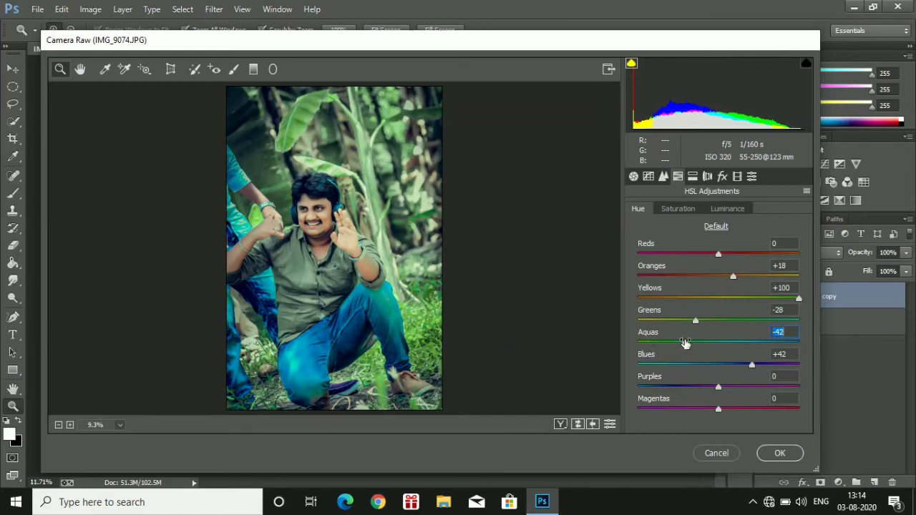
click(779, 453)
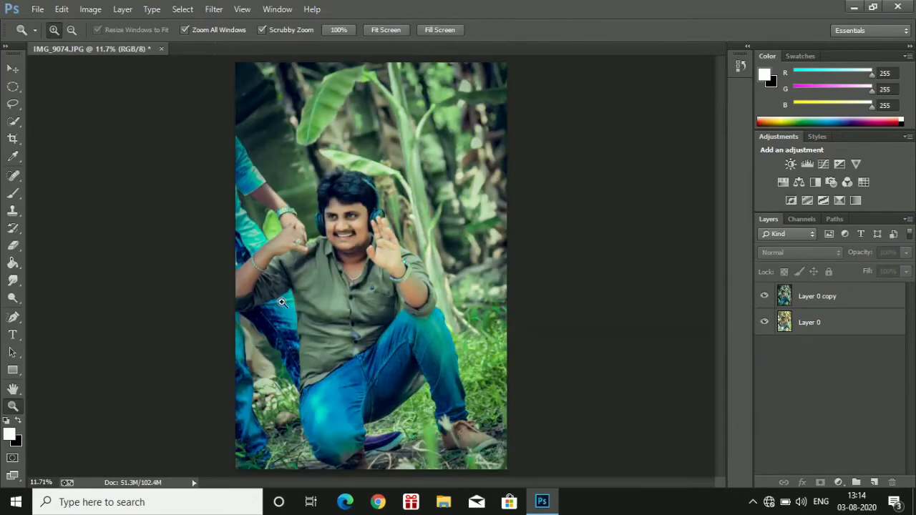
mouse_move(343, 226)
mouse_down()
mouse_move(375, 233)
mouse_move(345, 208)
mouse_up()
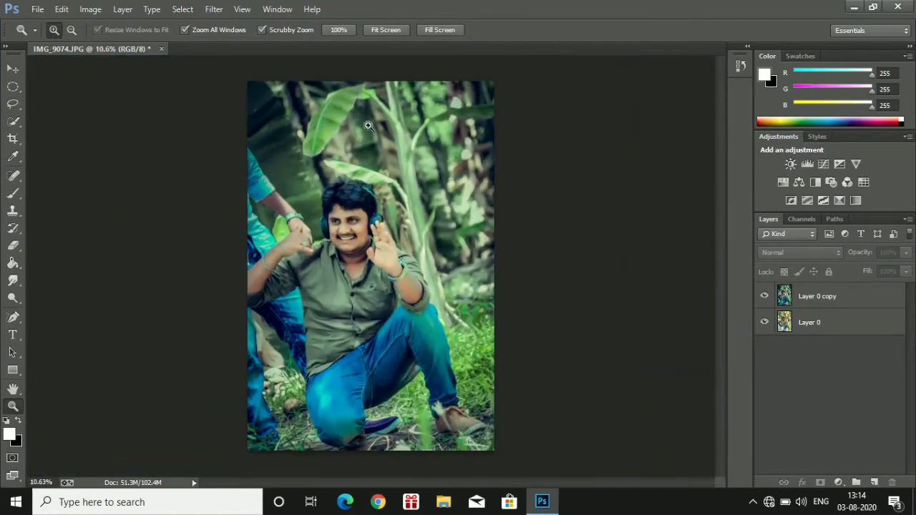
click(386, 30)
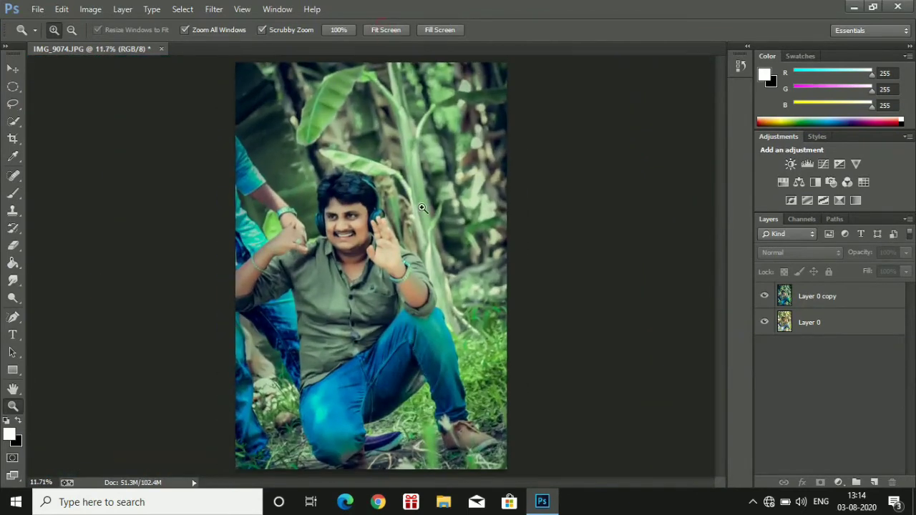
mouse_move(423, 207)
mouse_down()
mouse_move(399, 202)
mouse_move(430, 199)
mouse_up()
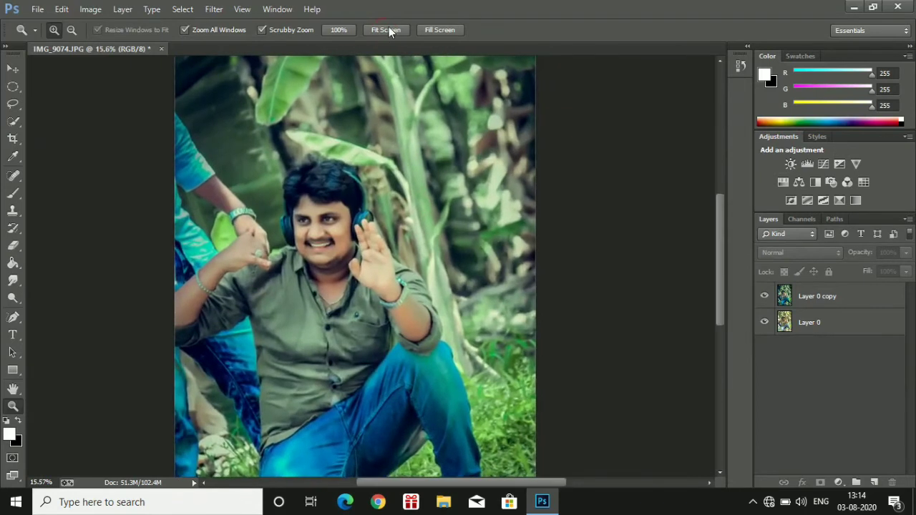
click(388, 28)
Step: Switch to the Brush tool and dismiss the no-layers-selected error from a first stamp attempt
drag(450, 268, 444, 295)
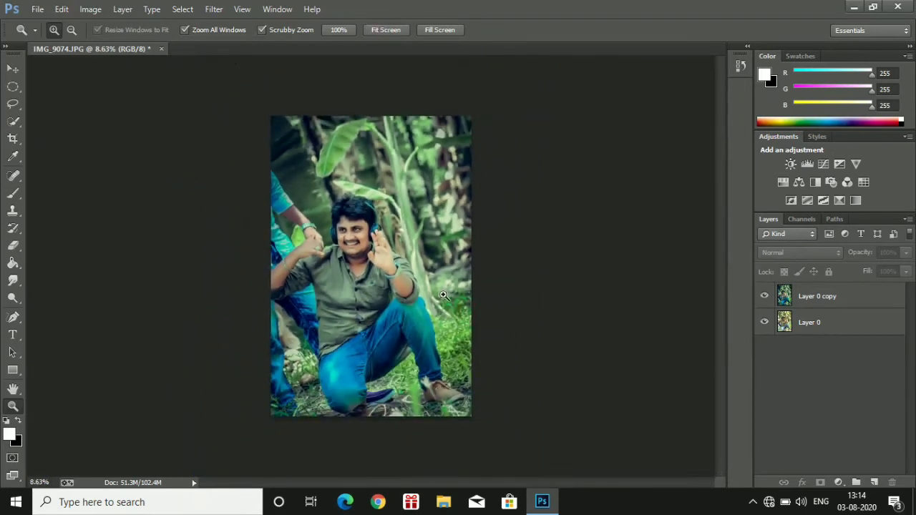
click(14, 192)
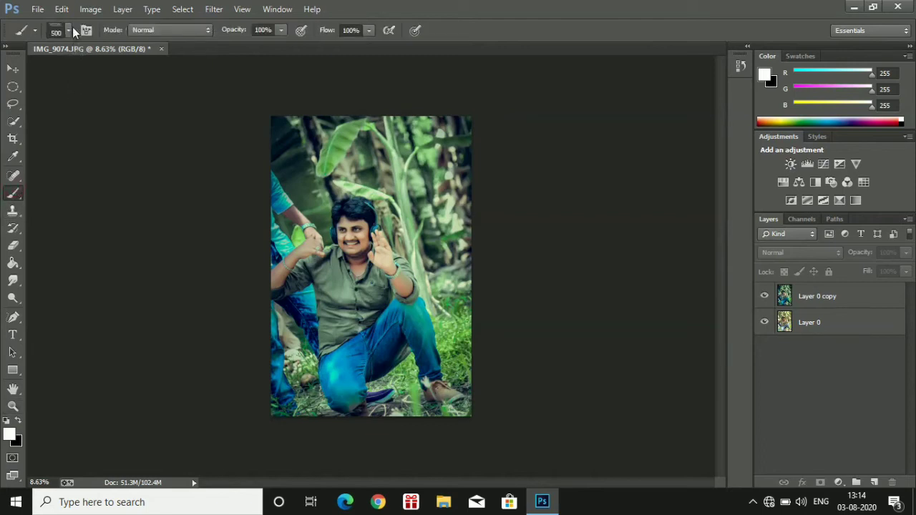
click(386, 136)
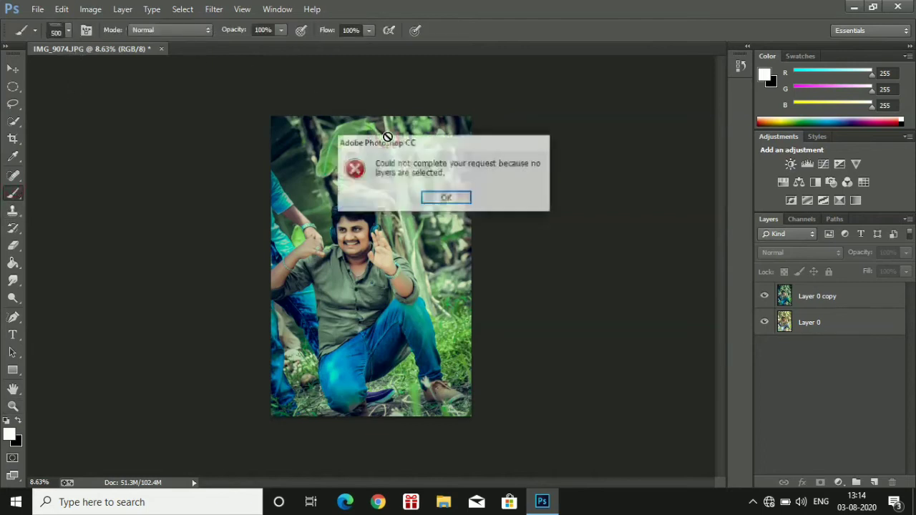
key(Return)
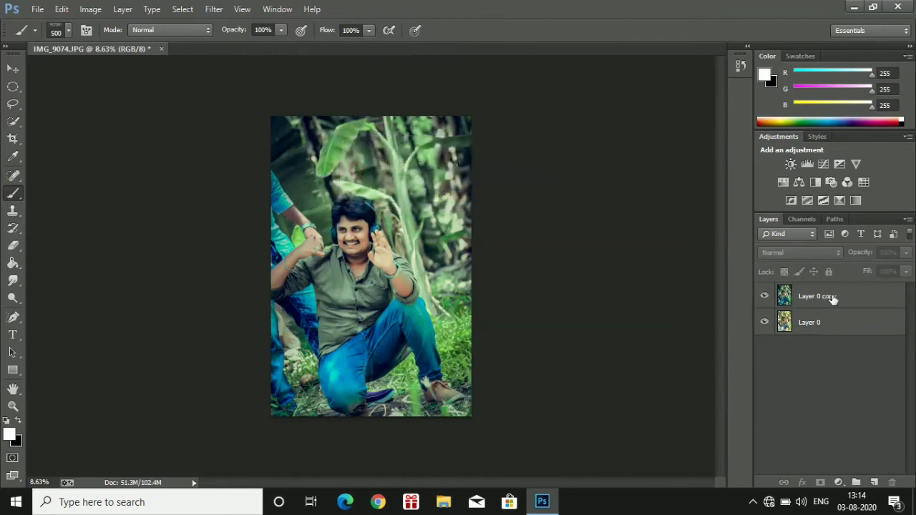
Step: Stamp the NITHIN logo at Layer 0 copy's top-left and select the 926 px logo brush preset
click(833, 299)
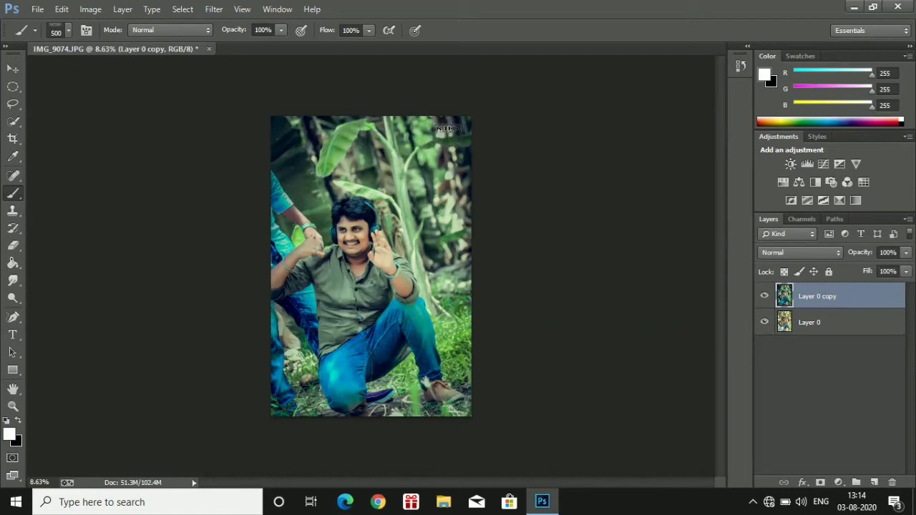
click(449, 127)
key(ctrl+z)
click(295, 133)
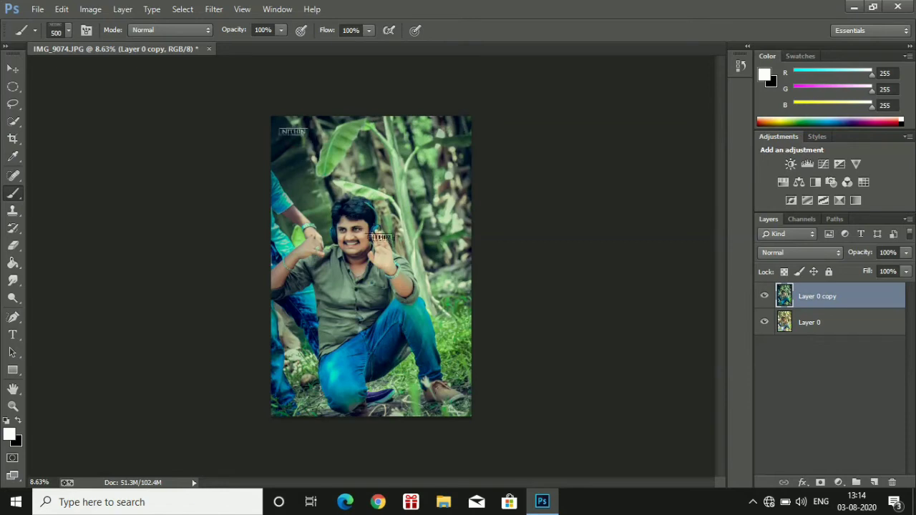
click(69, 32)
click(141, 163)
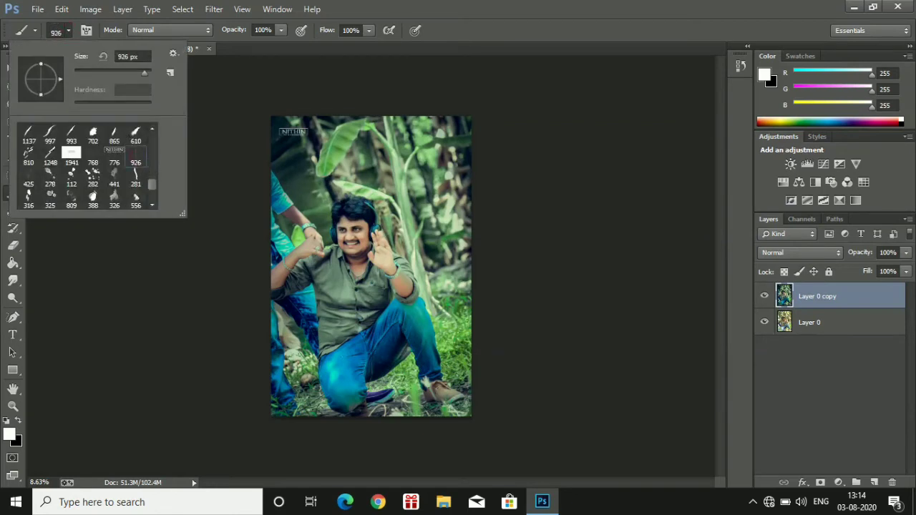
key(Return)
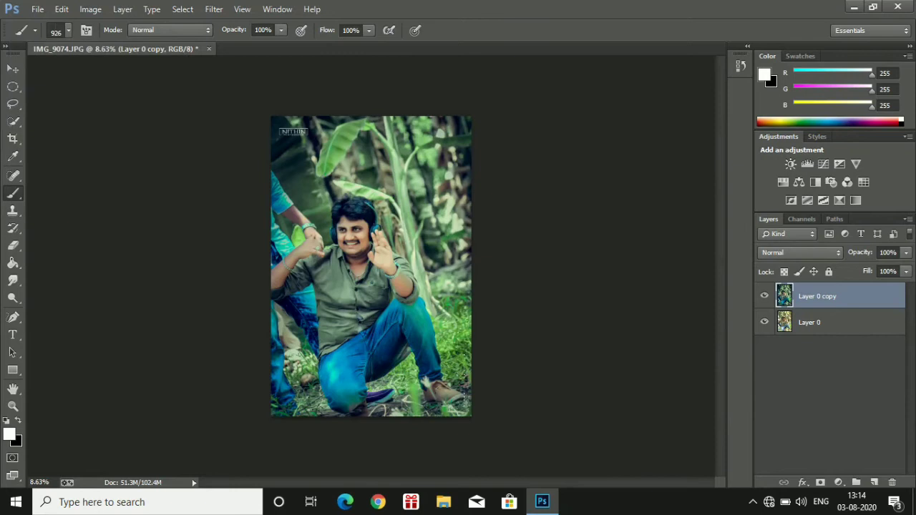
click(13, 406)
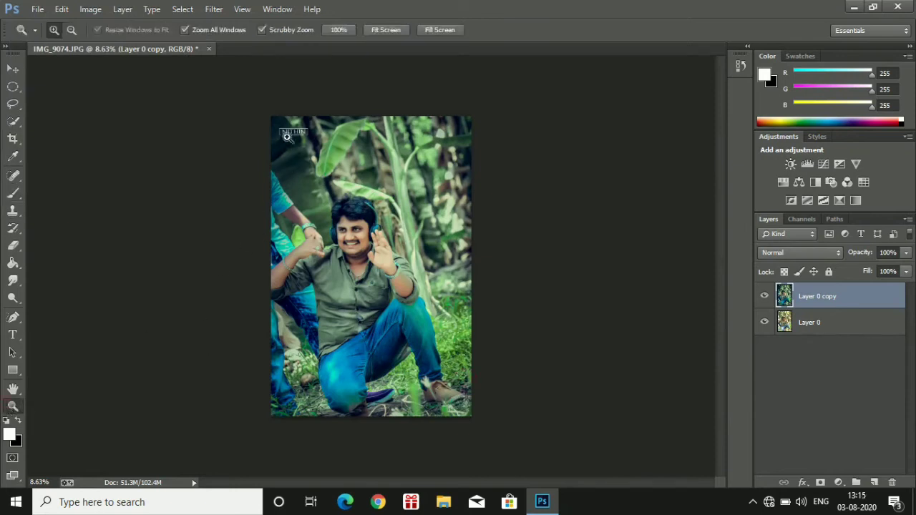
Step: Select the Horizontal Type tool with the Cherolina script font at 72 pt
mouse_move(287, 136)
mouse_down()
mouse_move(318, 159)
mouse_move(309, 155)
mouse_up()
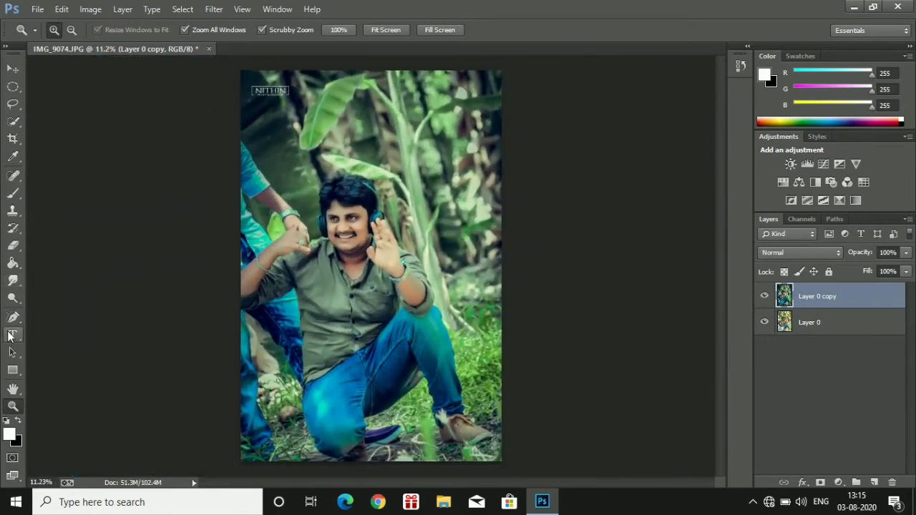
click(12, 335)
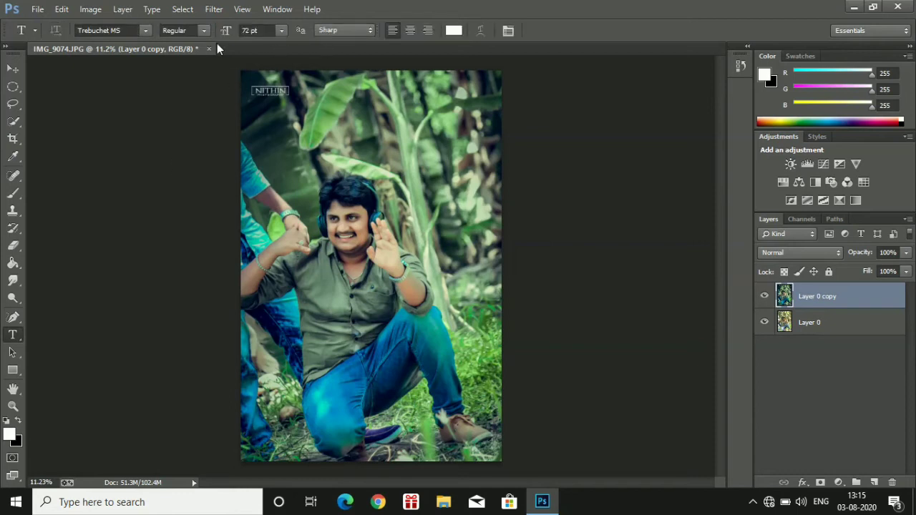
click(148, 30)
click(152, 31)
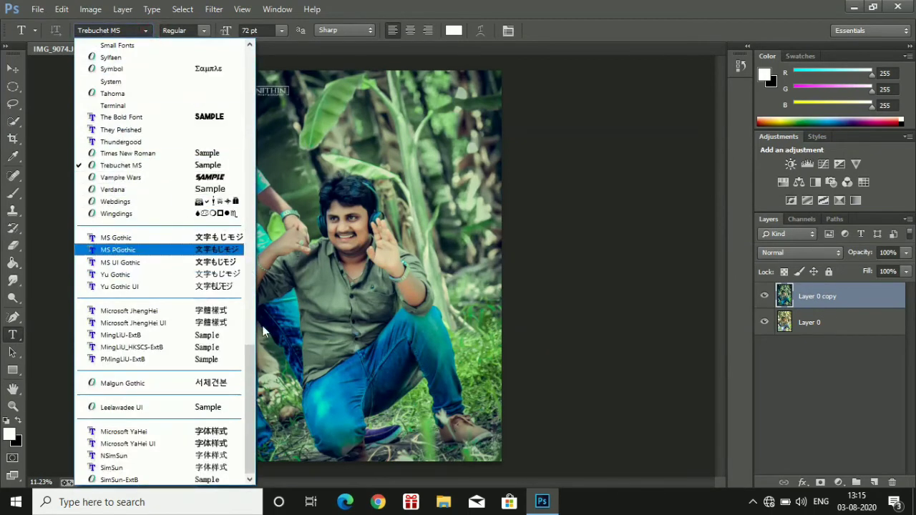
drag(246, 365, 260, 70)
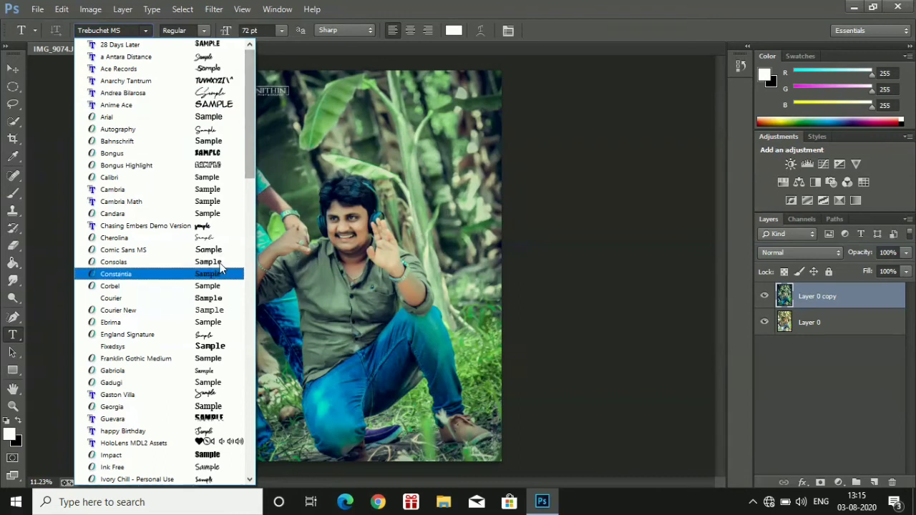
click(218, 245)
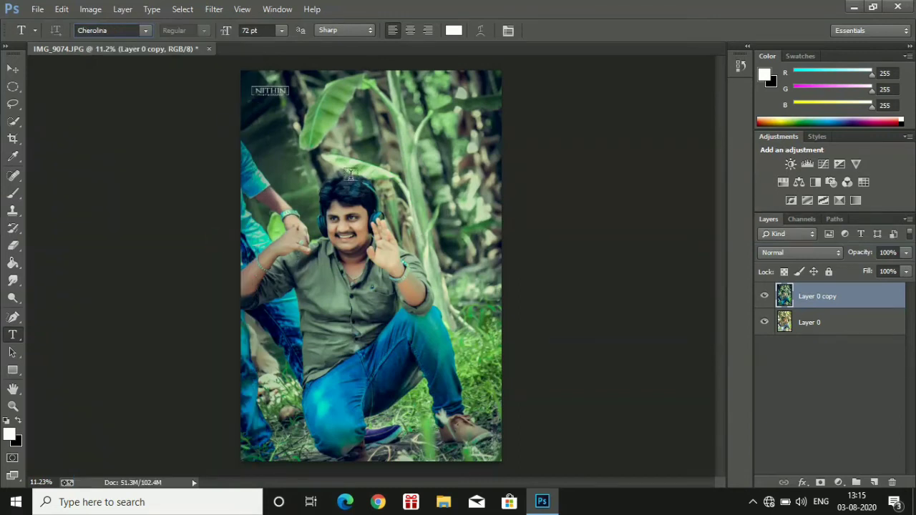
key(ctrl+plus)
key(ctrl+plus)
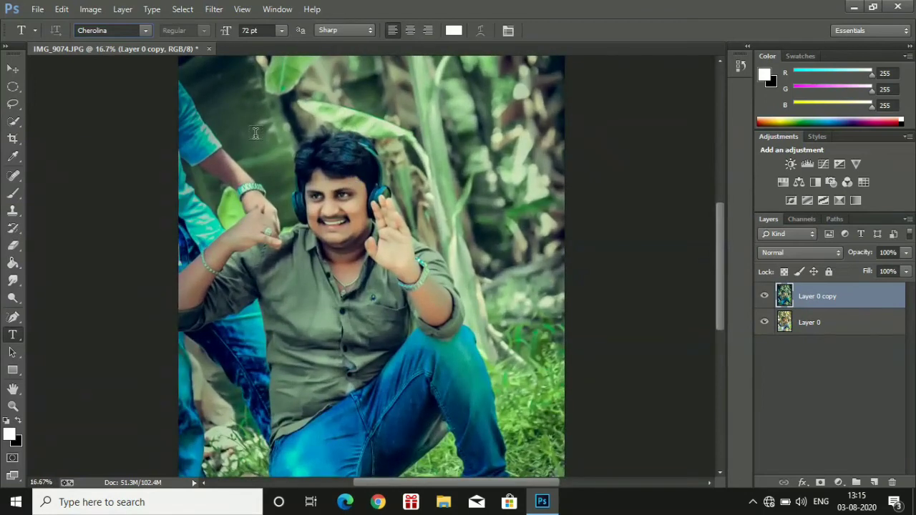
Step: Type the author's name as a white Cherolina signature on the photo and commit it
click(435, 147)
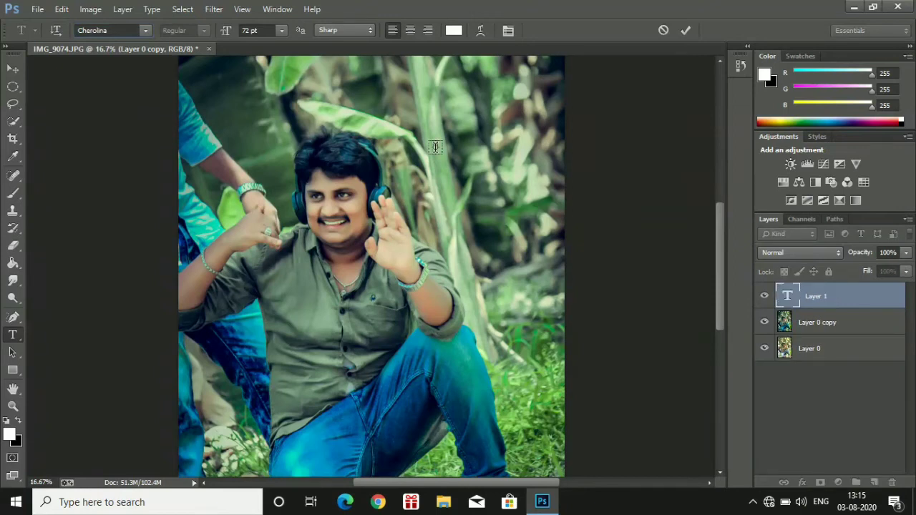
key(ctrl+plus)
key(ctrl+plus)
key(ctrl+plus)
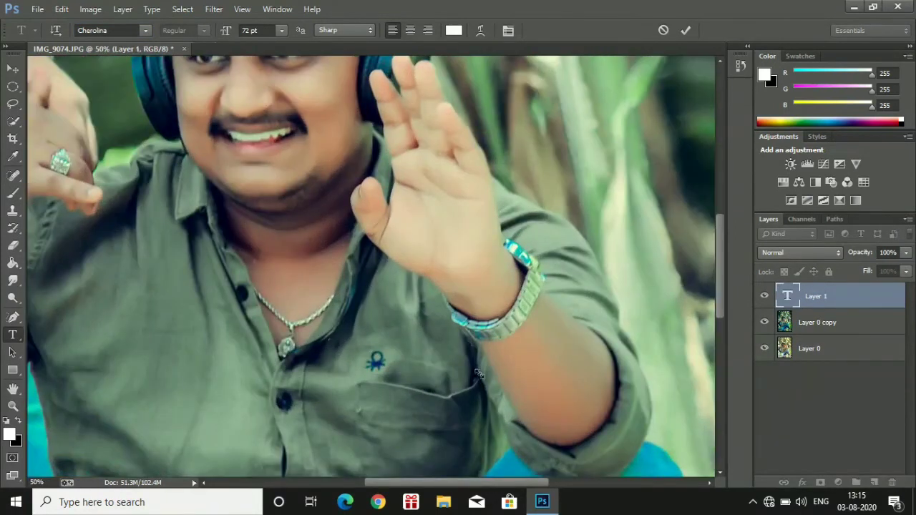
drag(484, 486, 563, 464)
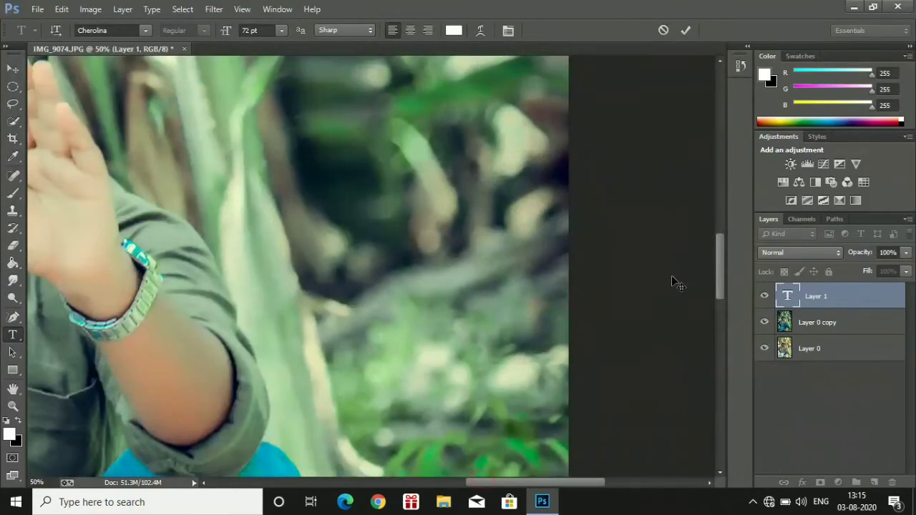
drag(720, 263, 725, 206)
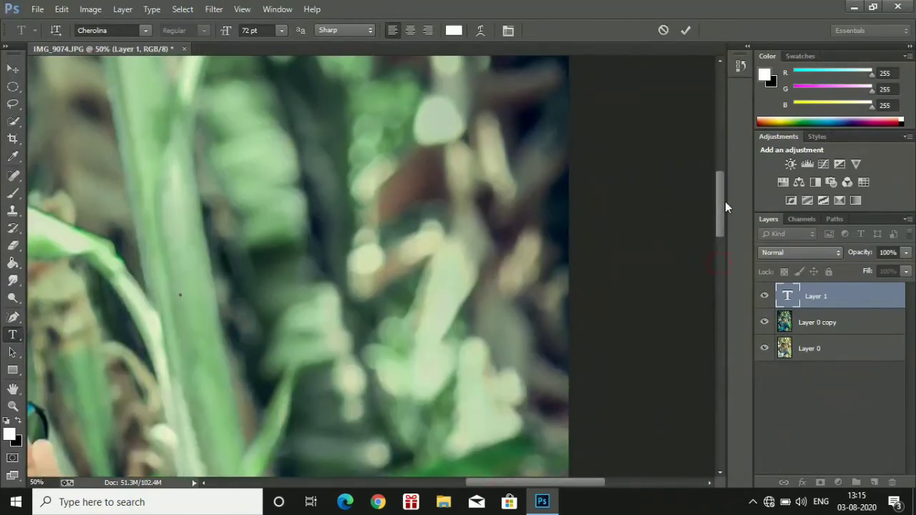
text(S)
text(ai)
text( Bez)
text(awad)
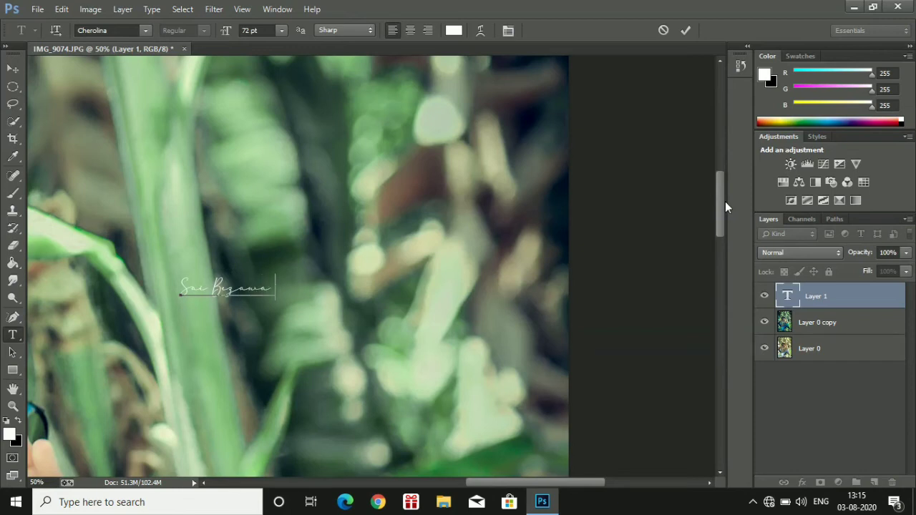
text(a)
text(.....)
click(691, 34)
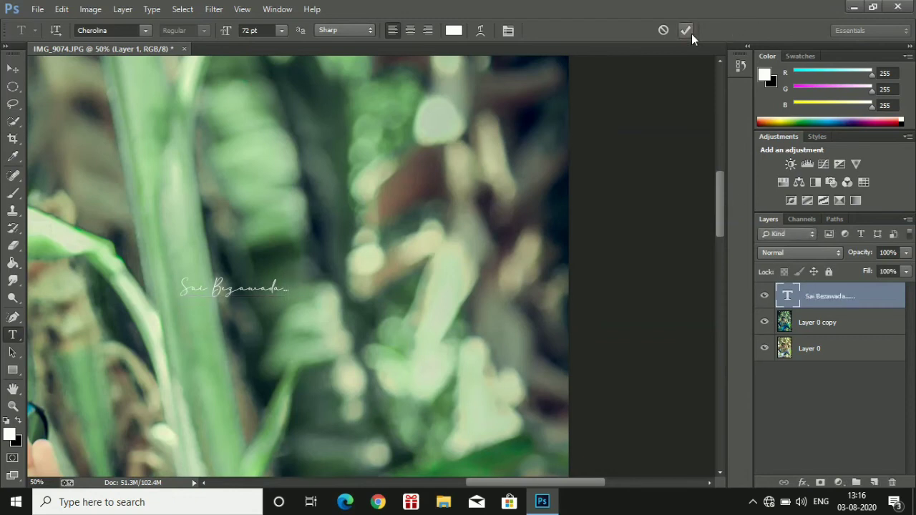
Step: With the Move tool's transform controls shown, enlarge the signature text
click(13, 69)
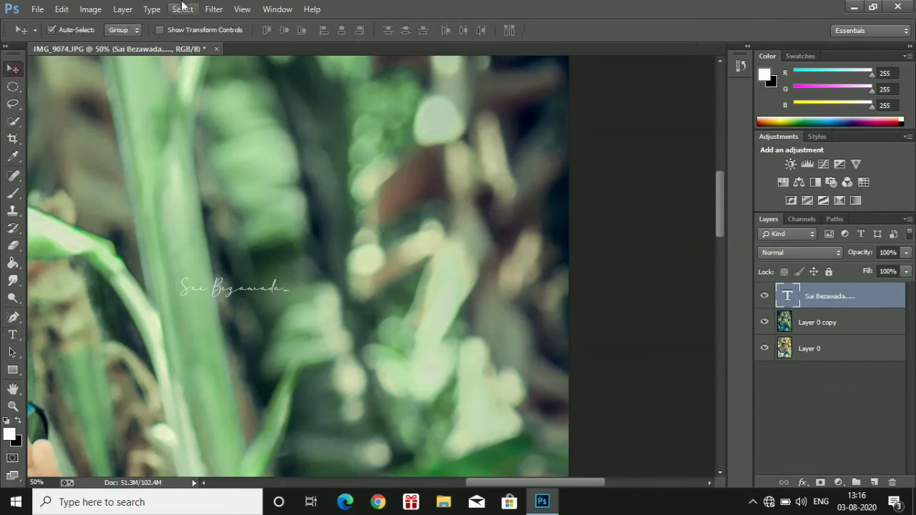
click(160, 30)
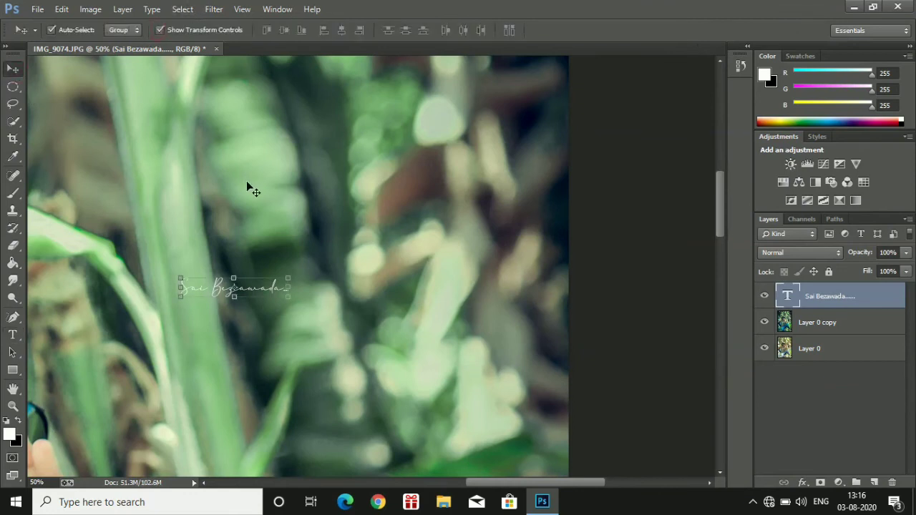
click(288, 297)
mouse_move(289, 297)
mouse_down()
mouse_move(341, 323)
mouse_move(391, 328)
mouse_up()
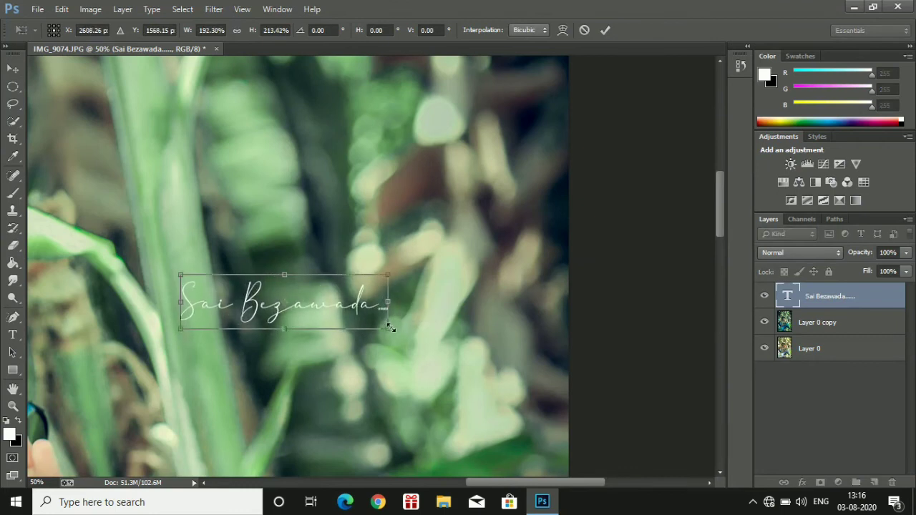
key(ctrl+minus)
key(ctrl+minus)
key(ctrl+minus)
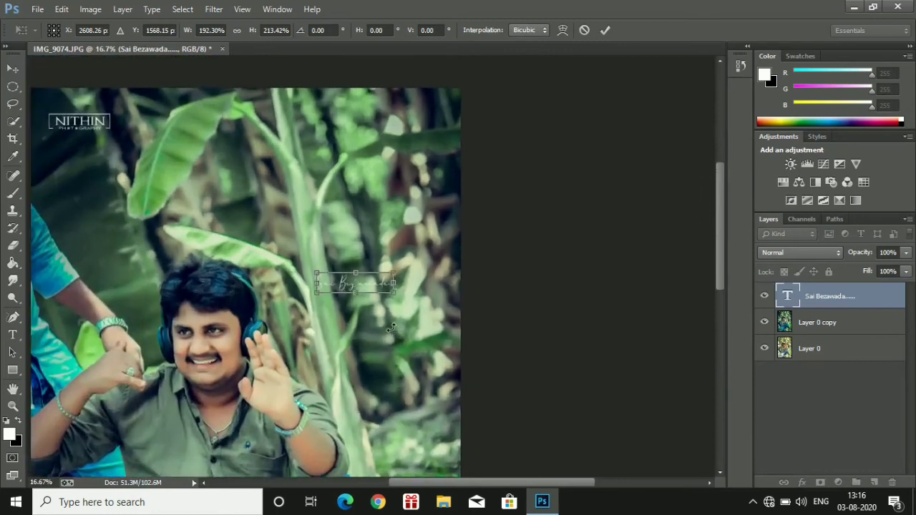
key(ctrl+plus)
key(ctrl+plus)
key(ctrl+plus)
Step: Reposition and further enlarge the signature beneath the NITHIN logo at top-left, then commit
drag(392, 316, 426, 262)
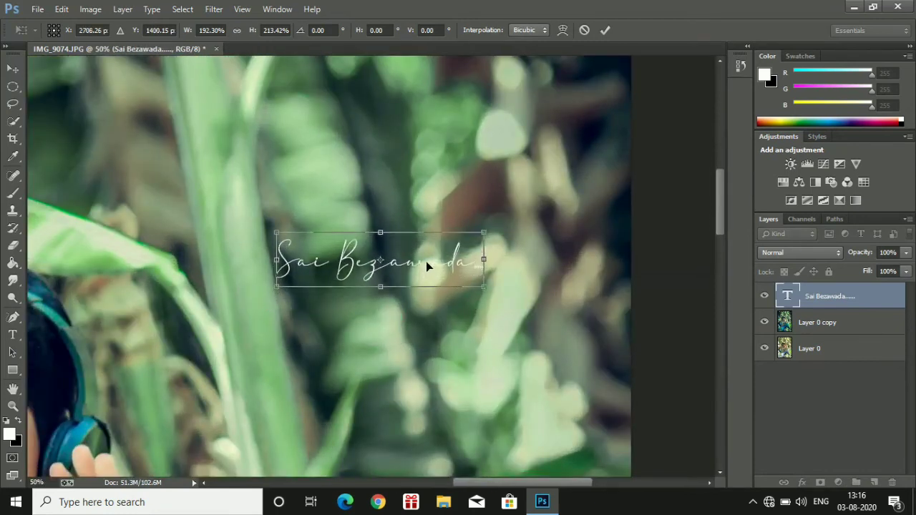
key(ctrl+minus)
key(ctrl+minus)
key(ctrl+minus)
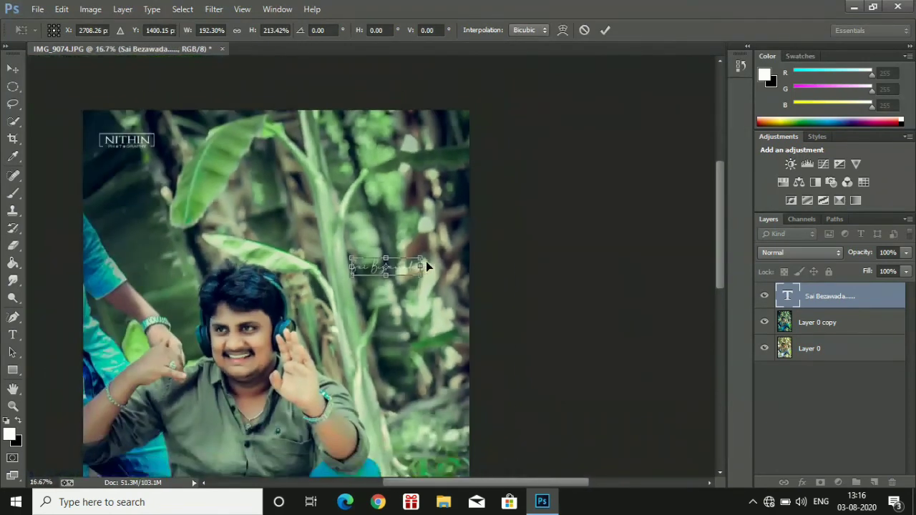
key(ctrl+minus)
key(ctrl+minus)
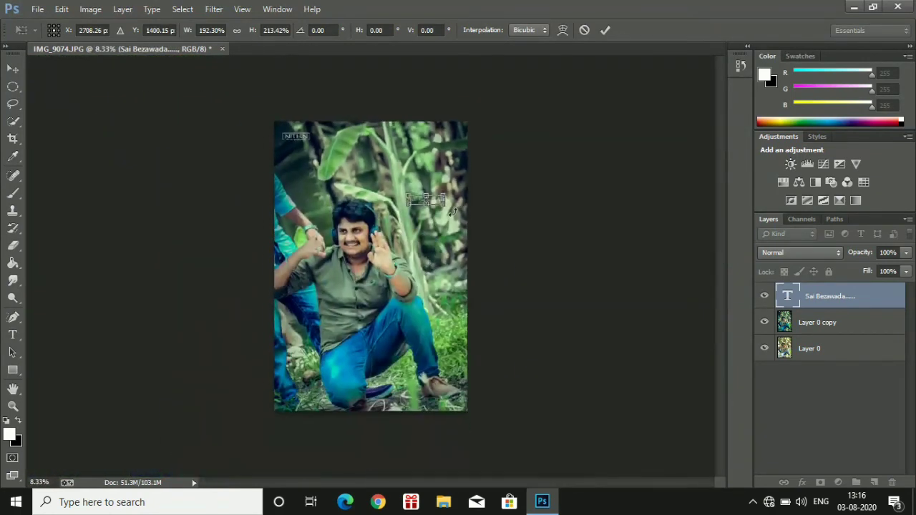
mouse_move(444, 206)
mouse_down()
mouse_move(460, 210)
mouse_move(330, 193)
mouse_move(327, 172)
mouse_up()
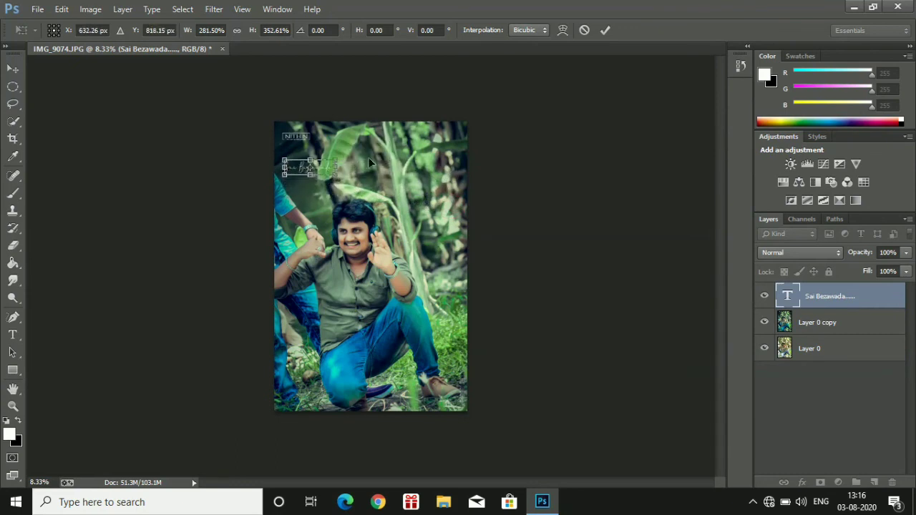
click(606, 33)
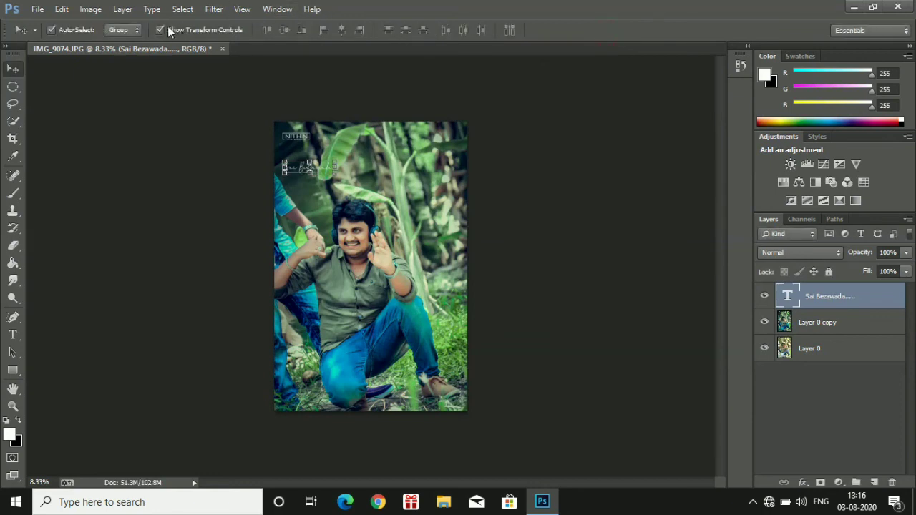
Step: Turn off Show Transform Controls and Alt-drag the 'Sai Bezawada' text layer to duplicate it
click(168, 28)
drag(890, 296, 874, 482)
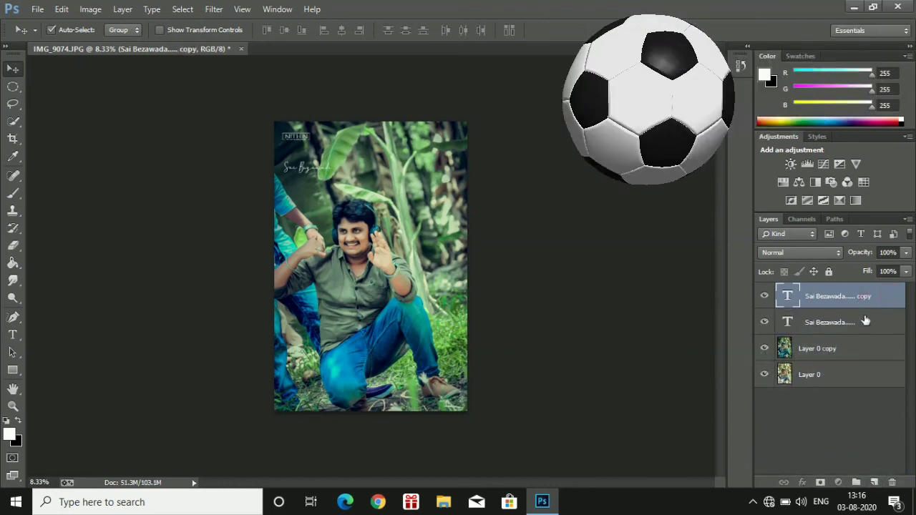